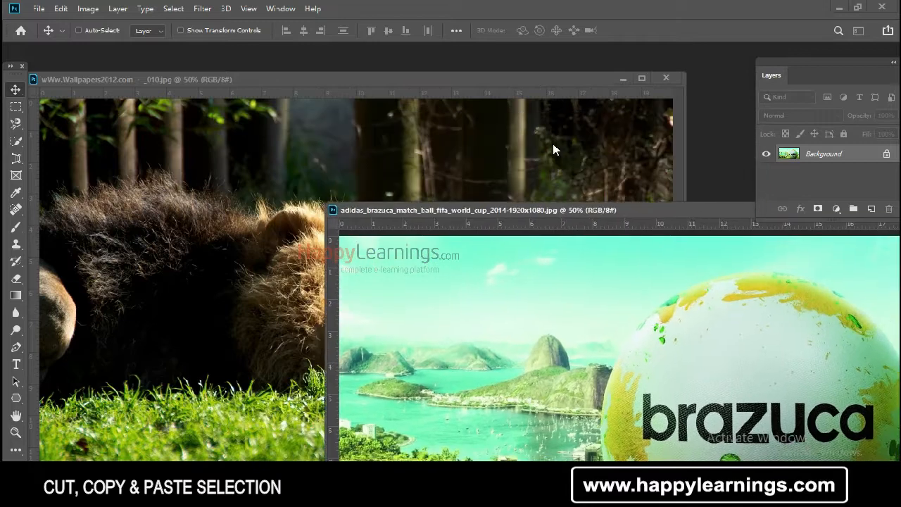
{"action": "left_click", "coordinate": [274, 73]}
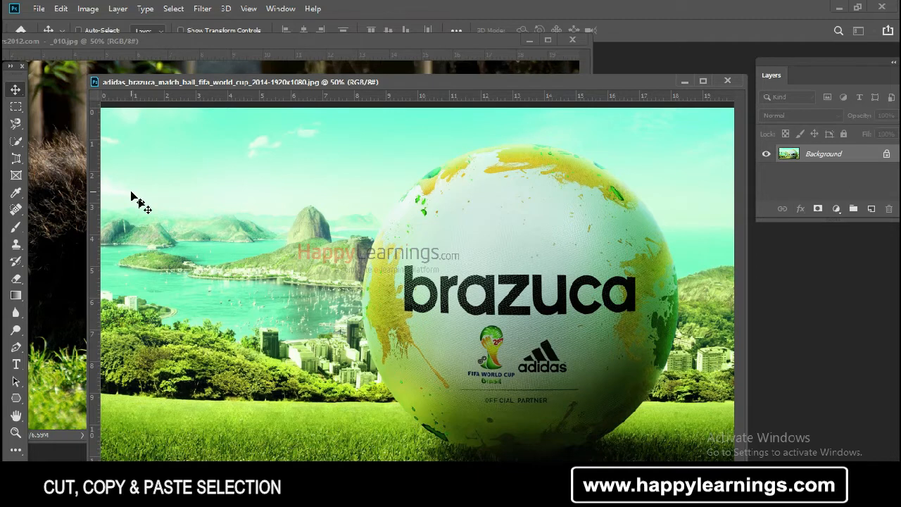
{"action": "left_click", "coordinate": [13, 108]}
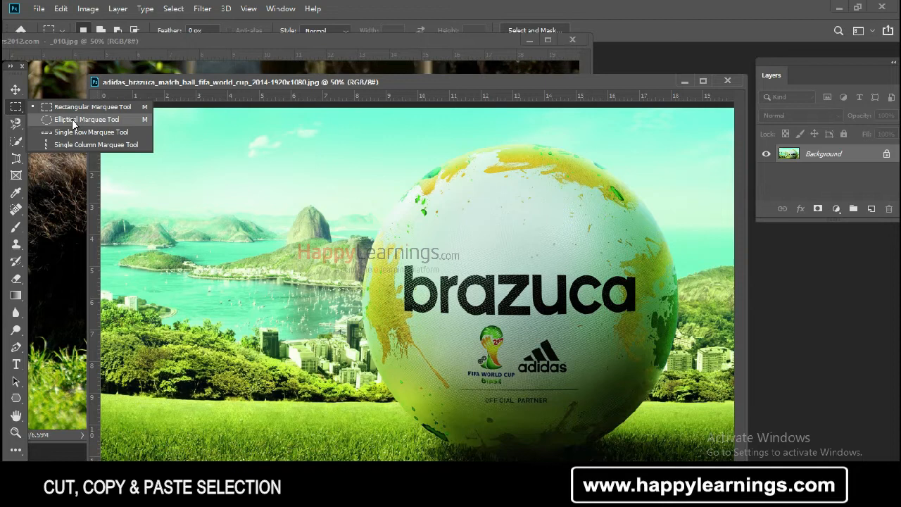
{"action": "left_click", "coordinate": [15, 124]}
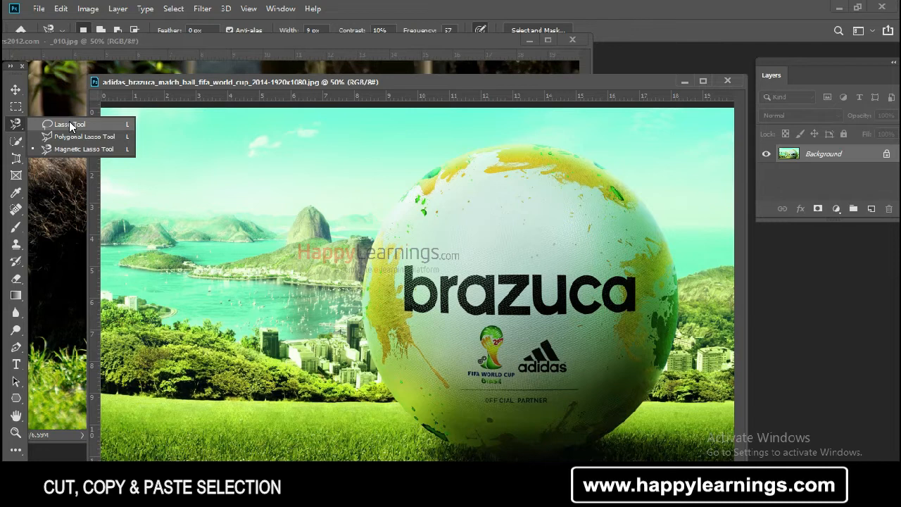
{"action": "left_click", "coordinate": [17, 141]}
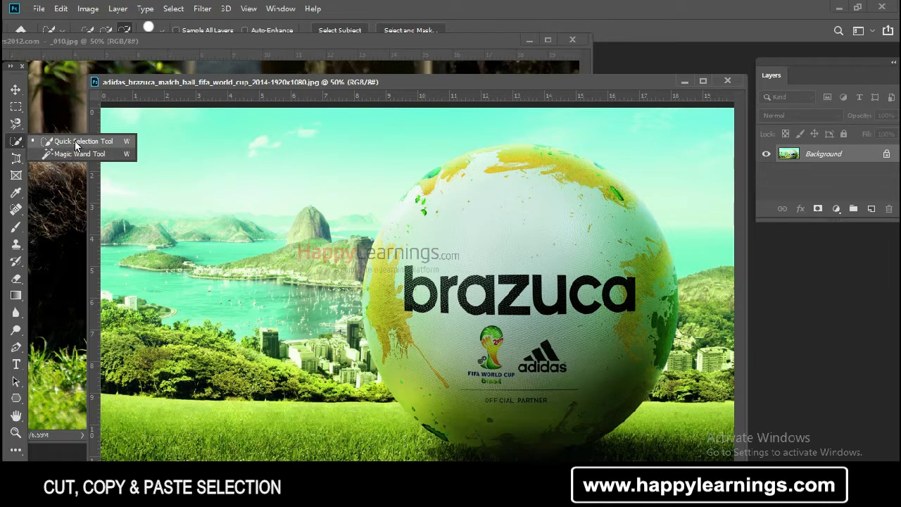
Draw an elliptical marquee selection that closely surrounds the whole brazuca ball
{"action": "left_click", "coordinate": [16, 106]}
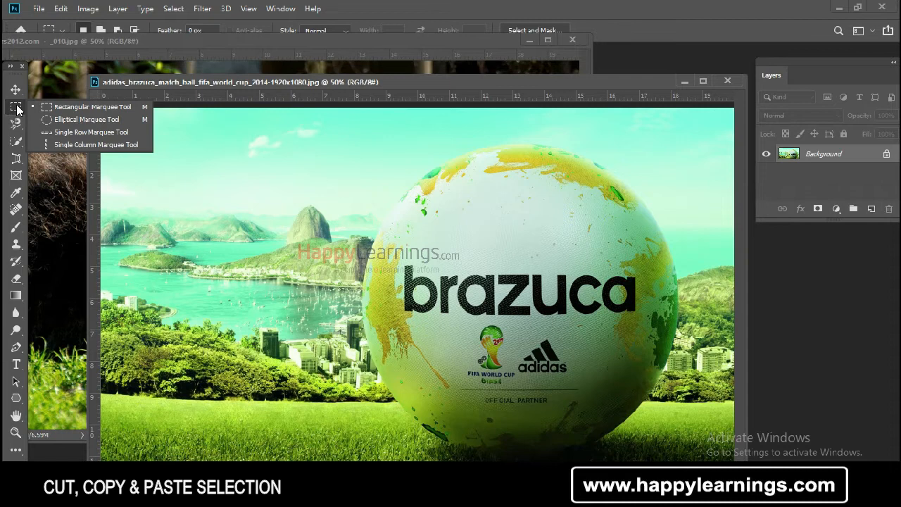
{"action": "left_click", "coordinate": [84, 120]}
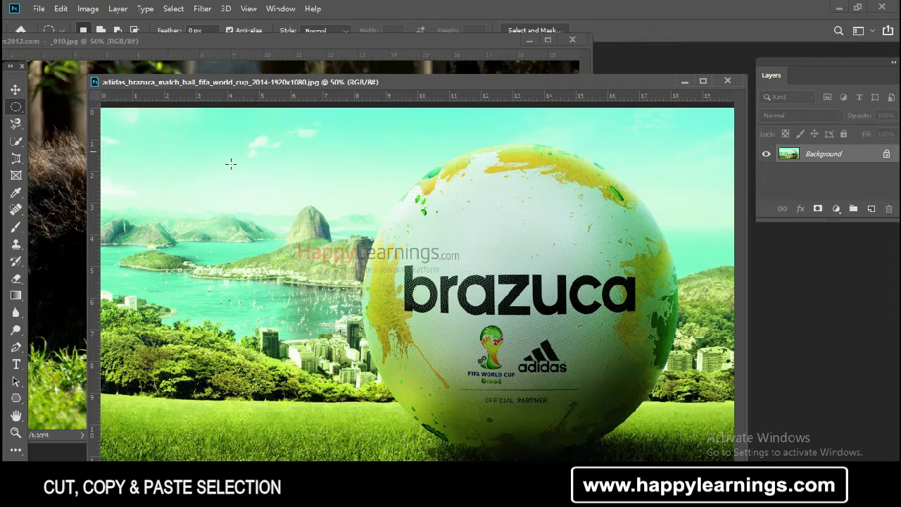
{"action": "left_click_drag", "start_coordinate": [408, 178], "coordinate": [678, 456]}
Cut the selected ball out of its photo and paste it into the lion photo
{"action": "left_click", "coordinate": [61, 8]}
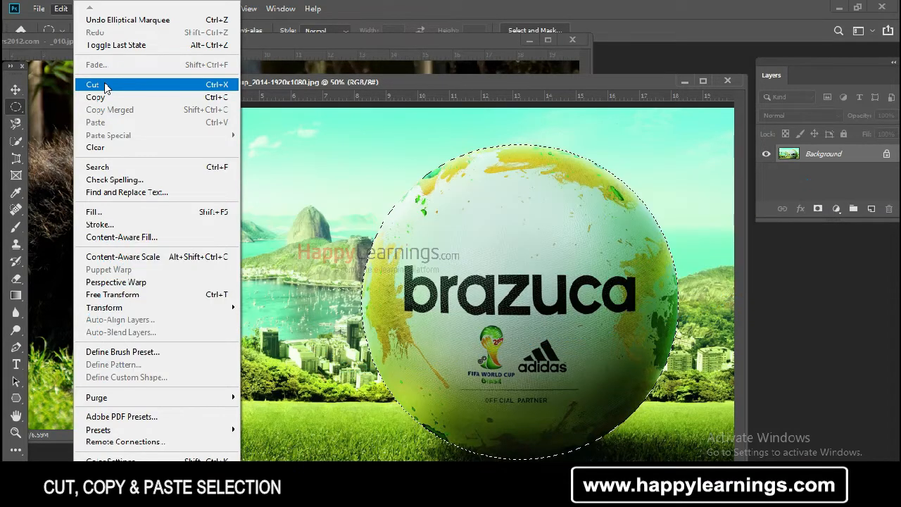
{"action": "left_click", "coordinate": [104, 84]}
{"action": "left_click_drag", "start_coordinate": [376, 82], "coordinate": [469, 52]}
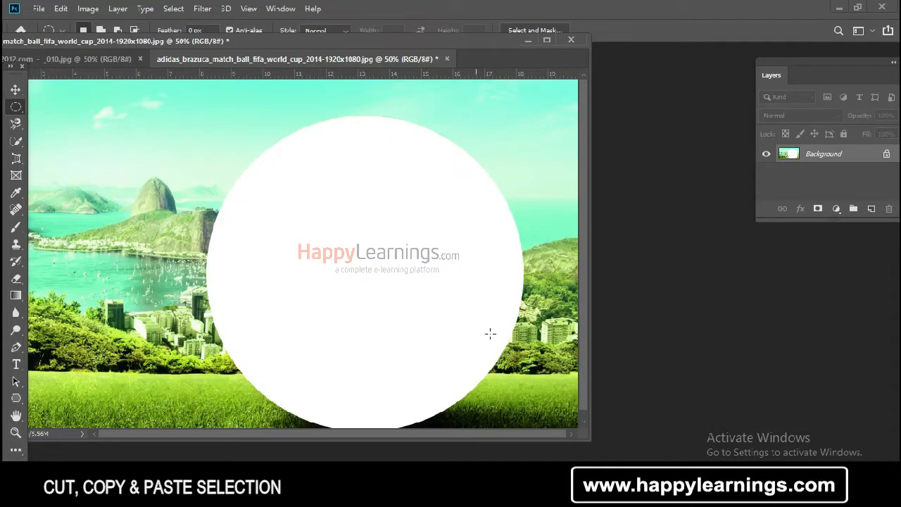
{"action": "left_click_drag", "start_coordinate": [293, 39], "coordinate": [425, 63]}
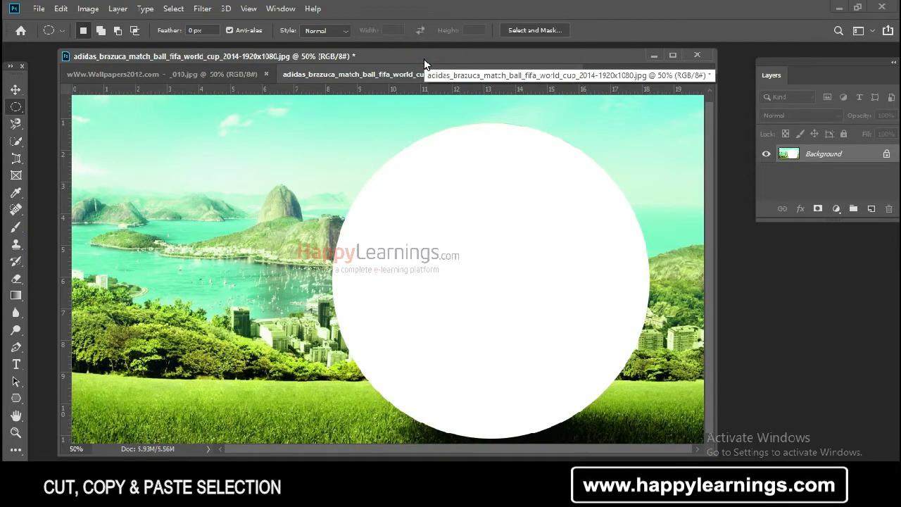
{"action": "left_click", "coordinate": [192, 72]}
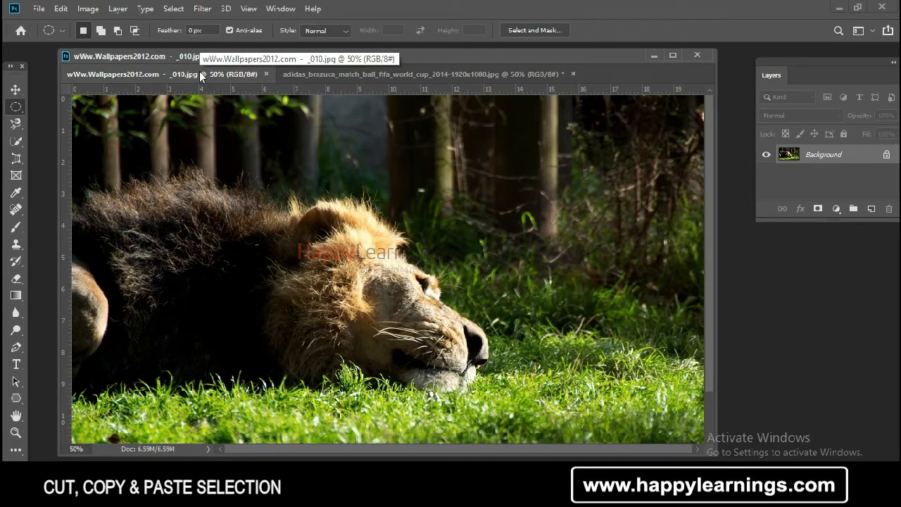
{"action": "left_click", "coordinate": [61, 8]}
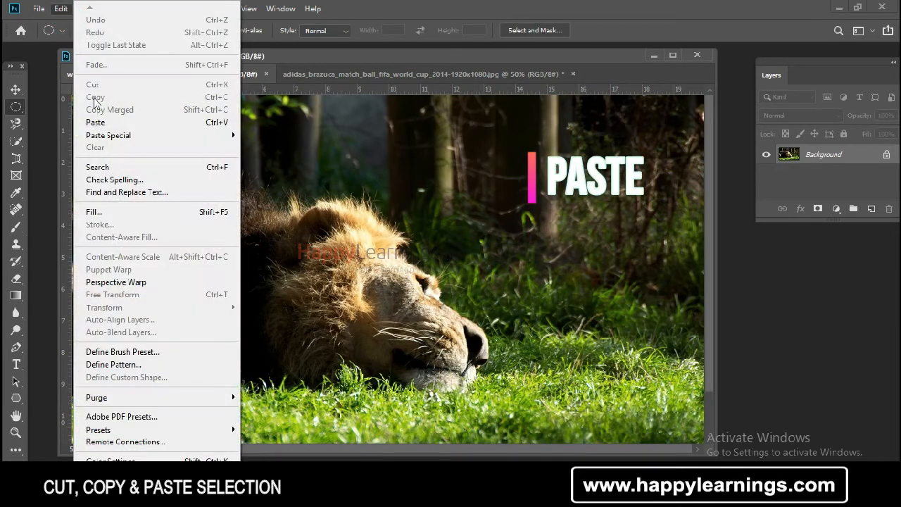
{"action": "left_click", "coordinate": [95, 123]}
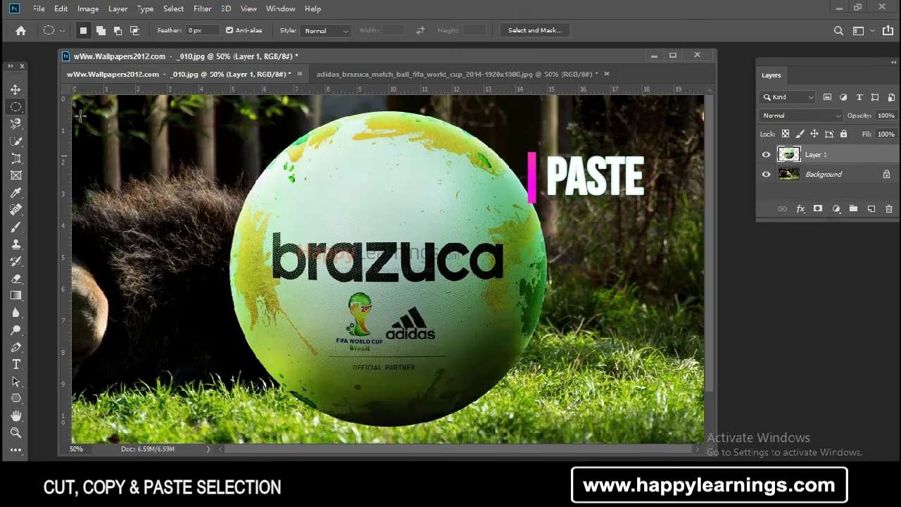
Move the pasted ball to the right in the lion photo so it covers the lion's face
{"action": "left_click", "coordinate": [15, 89]}
{"action": "right_click", "coordinate": [395, 277]}
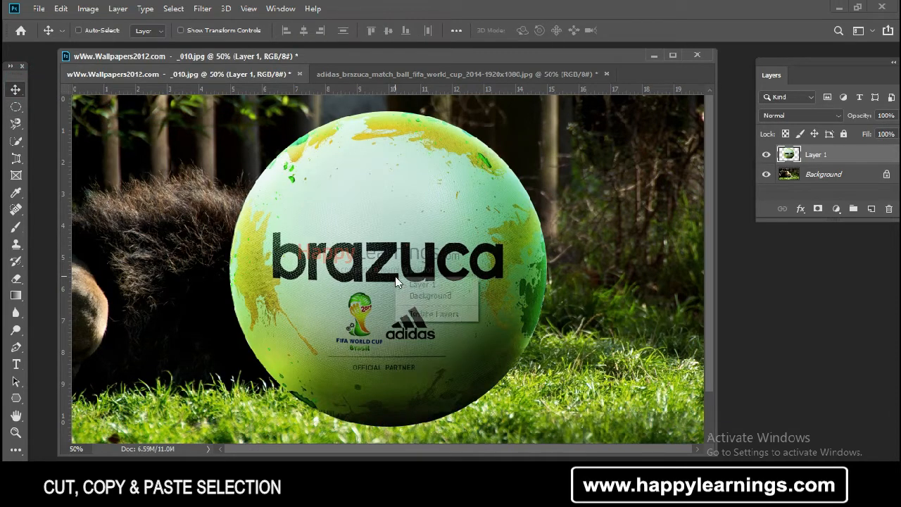
{"action": "left_click", "coordinate": [786, 61]}
{"action": "left_click_drag", "start_coordinate": [782, 61], "coordinate": [717, 60]}
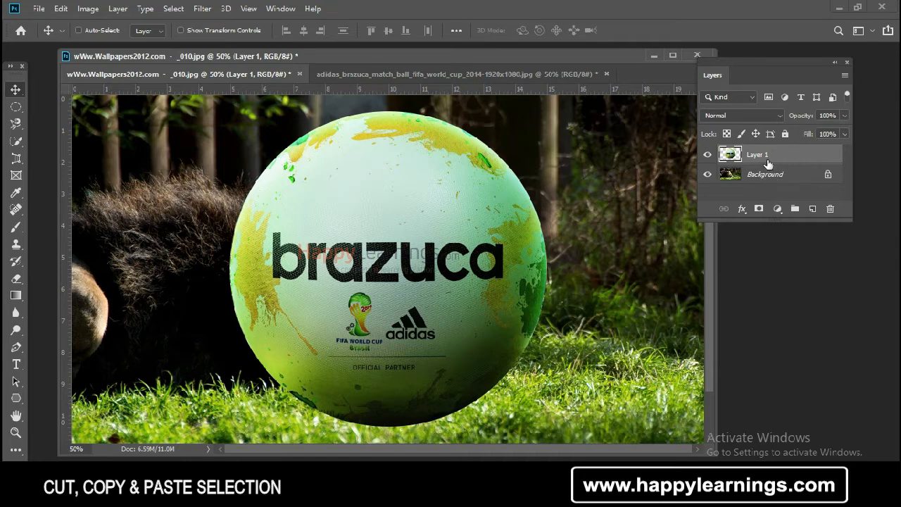
{"action": "left_click_drag", "start_coordinate": [443, 266], "coordinate": [572, 274]}
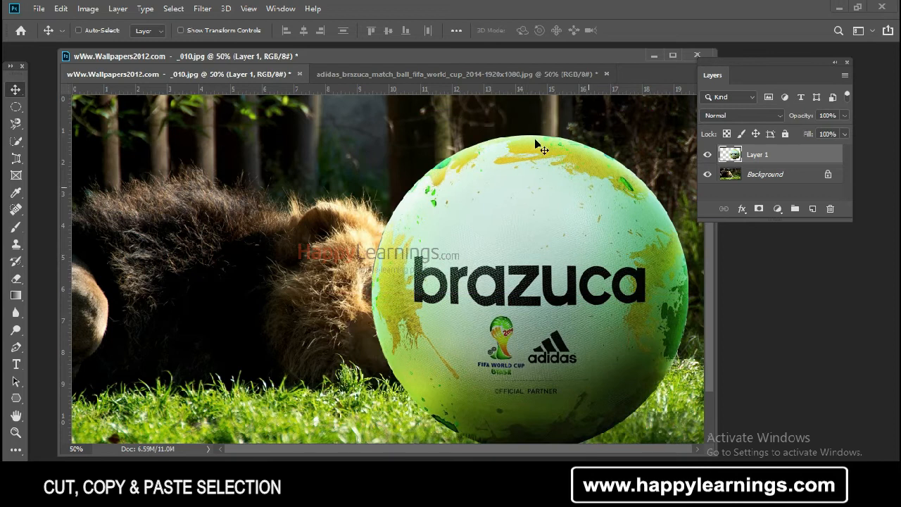
Float the ball photo in its own window, minimize it, and dock the lion photo
{"action": "left_click_drag", "start_coordinate": [530, 73], "coordinate": [294, 28]}
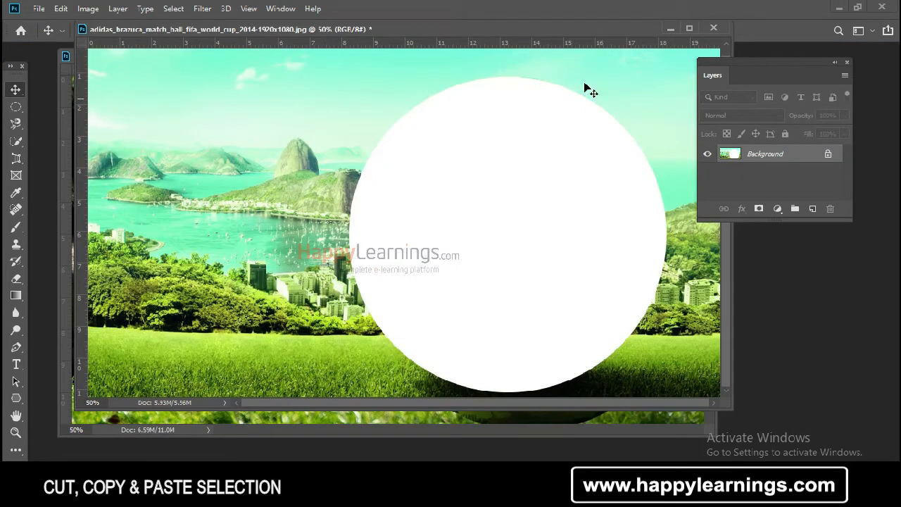
{"action": "left_click", "coordinate": [674, 28]}
{"action": "left_click_drag", "start_coordinate": [436, 67], "coordinate": [419, 49]}
Shift the pasted ball slightly and delete its layer from the lion photo
{"action": "right_click", "coordinate": [597, 285]}
{"action": "left_click", "coordinate": [600, 289]}
{"action": "left_click_drag", "start_coordinate": [599, 289], "coordinate": [607, 319]}
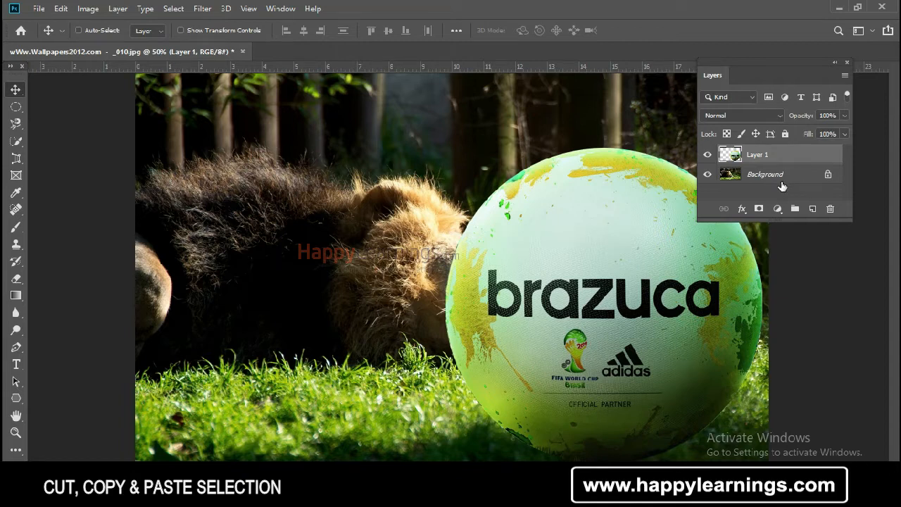
{"action": "key", "text": "Delete"}
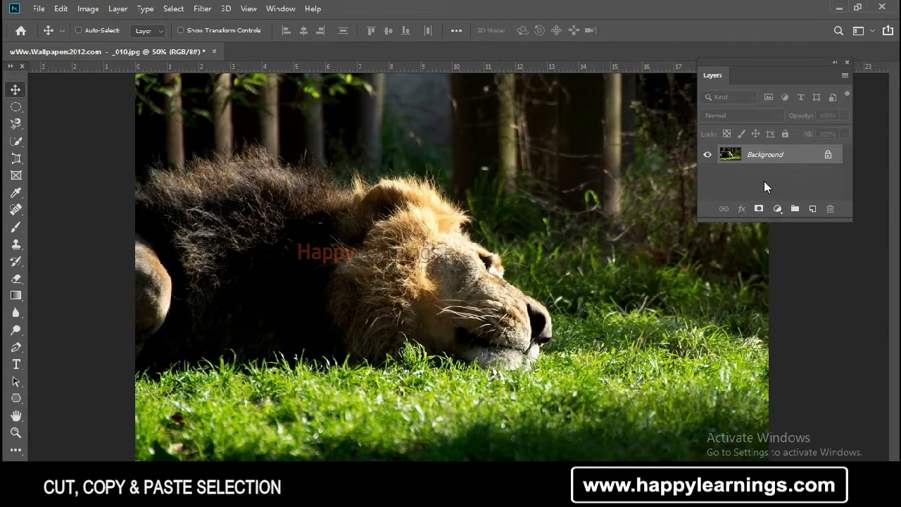
{"action": "left_click_drag", "start_coordinate": [442, 308], "coordinate": [441, 228]}
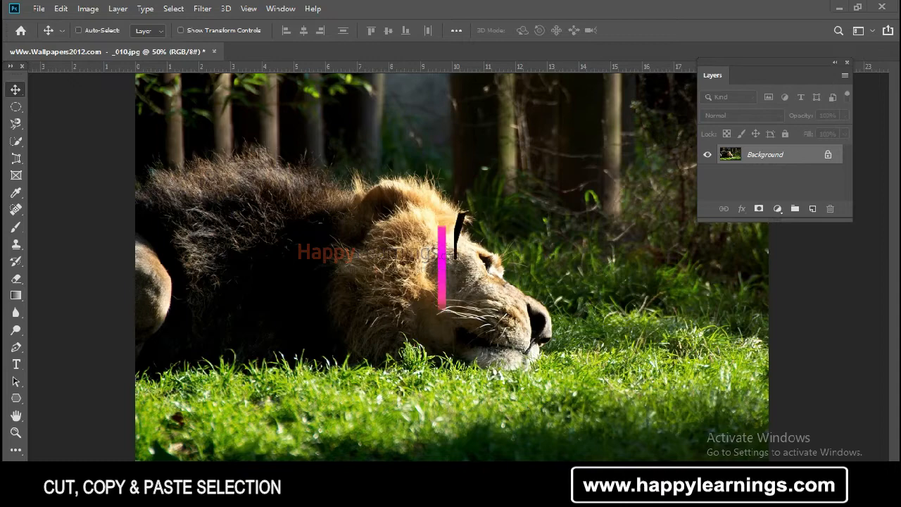
Bring back the ball photo with the cut undone and redo the elliptical selection around the ball
{"action": "left_click", "coordinate": [683, 436]}
{"action": "mouse_move", "coordinate": [389, 28]}
{"action": "left_mouse_down"}
{"action": "mouse_move", "coordinate": [513, 137]}
{"action": "mouse_move", "coordinate": [608, 182]}
{"action": "mouse_move", "coordinate": [450, 146]}
{"action": "mouse_move", "coordinate": [393, 123]}
{"action": "left_mouse_up"}
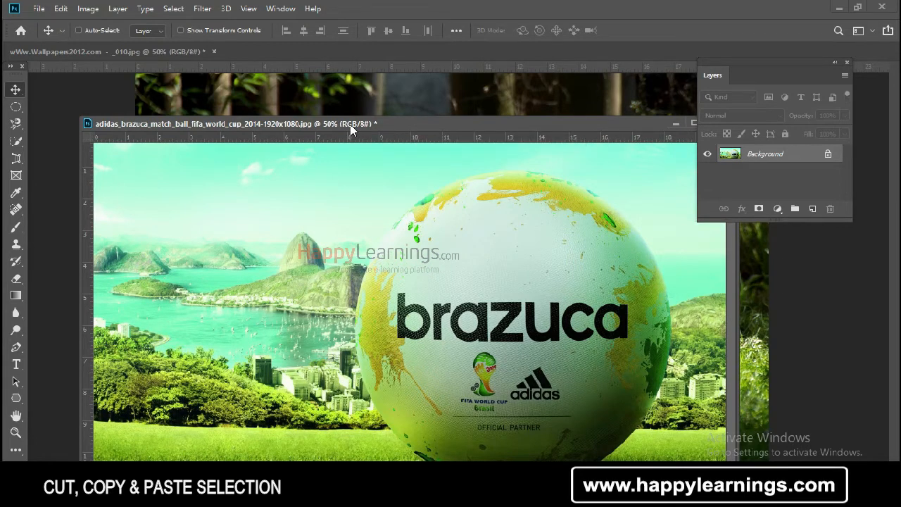
{"action": "left_click_drag", "start_coordinate": [351, 129], "coordinate": [359, 140]}
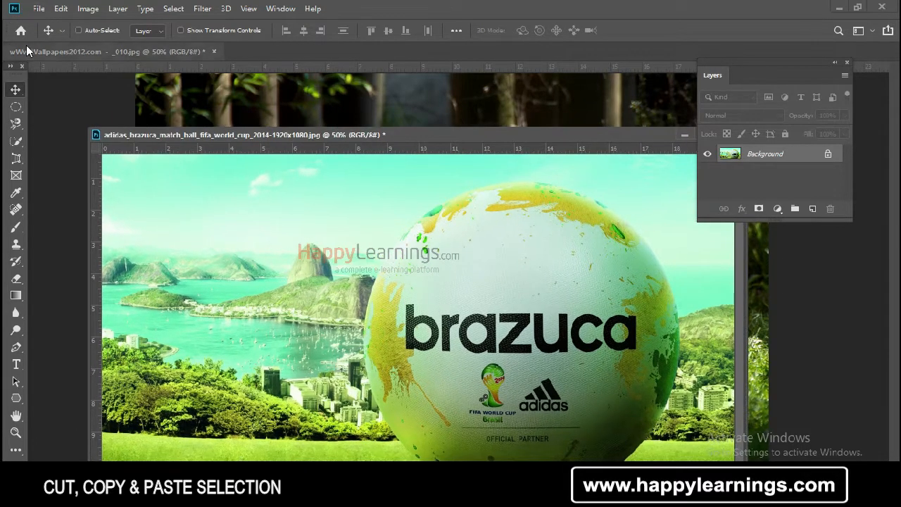
{"action": "left_click", "coordinate": [61, 8]}
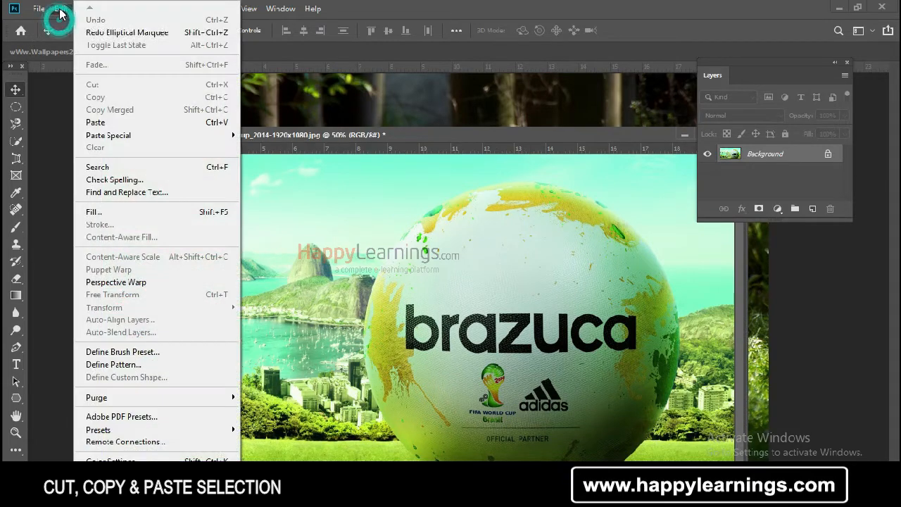
{"action": "left_click", "coordinate": [93, 32]}
{"action": "left_click_drag", "start_coordinate": [473, 135], "coordinate": [476, 161]}
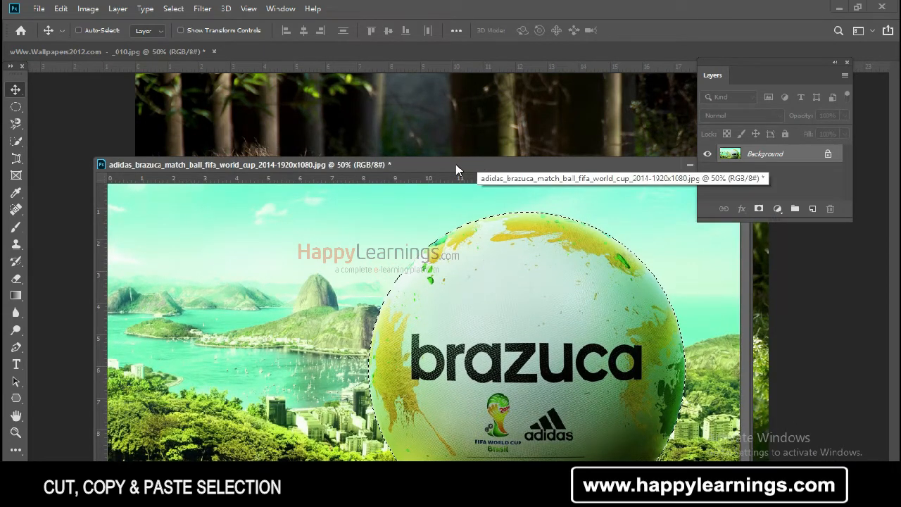
Copy the selected ball and bring the lion photo forward as a floating window, minimizing the ball photo
{"action": "left_click", "coordinate": [60, 8]}
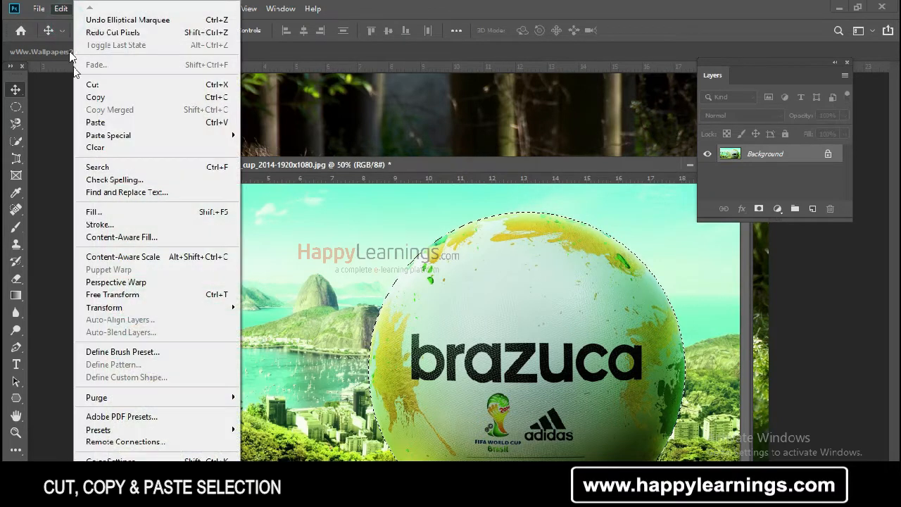
{"action": "left_click", "coordinate": [93, 99]}
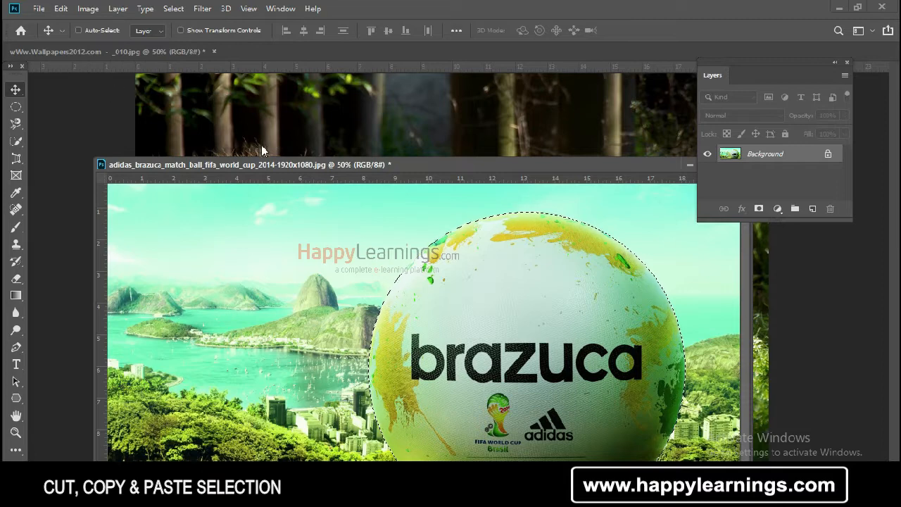
{"action": "left_click", "coordinate": [110, 52]}
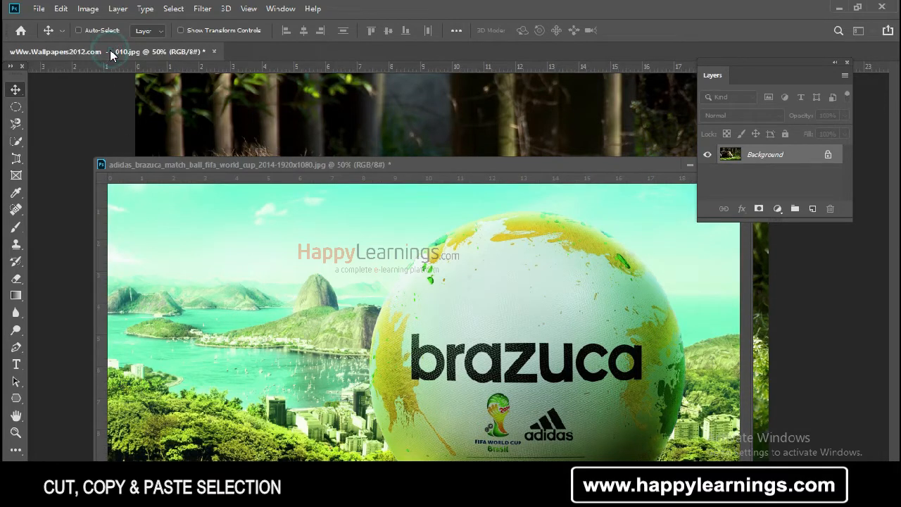
{"action": "left_click", "coordinate": [689, 164]}
{"action": "left_click_drag", "start_coordinate": [148, 51], "coordinate": [91, 72]}
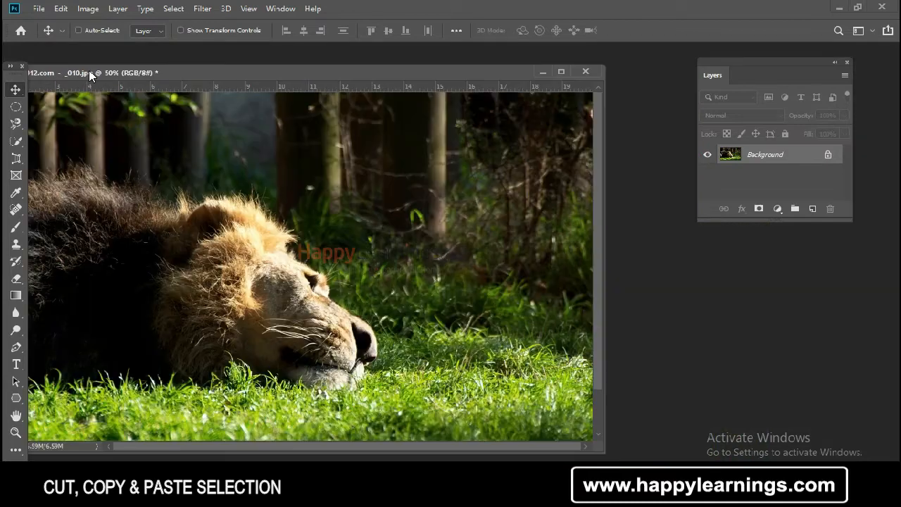
Paste the copied ball into the lion photo and move it right, over the lion's face
{"action": "left_click", "coordinate": [60, 9]}
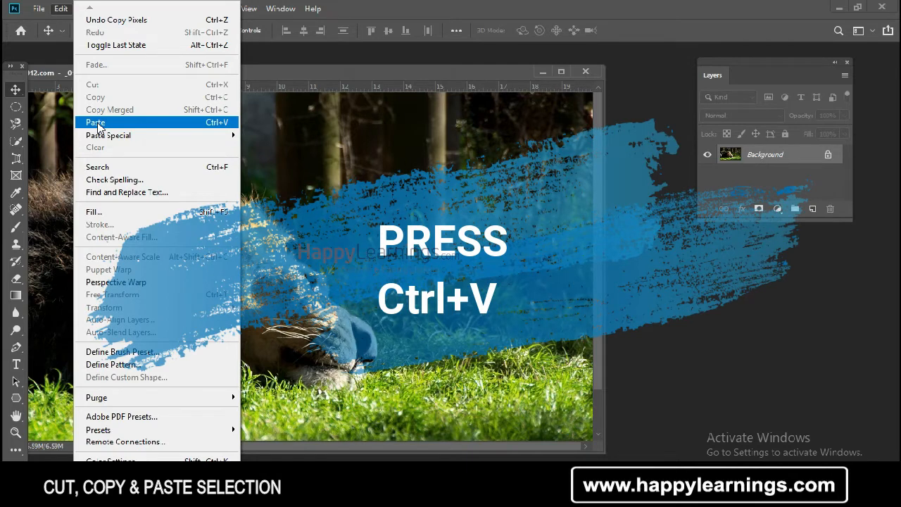
{"action": "left_click", "coordinate": [97, 124]}
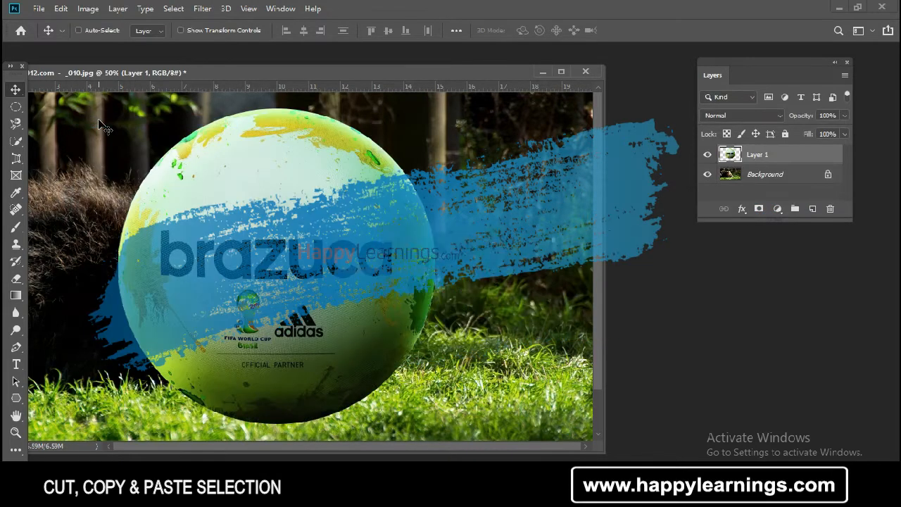
{"action": "left_click_drag", "start_coordinate": [288, 242], "coordinate": [447, 248]}
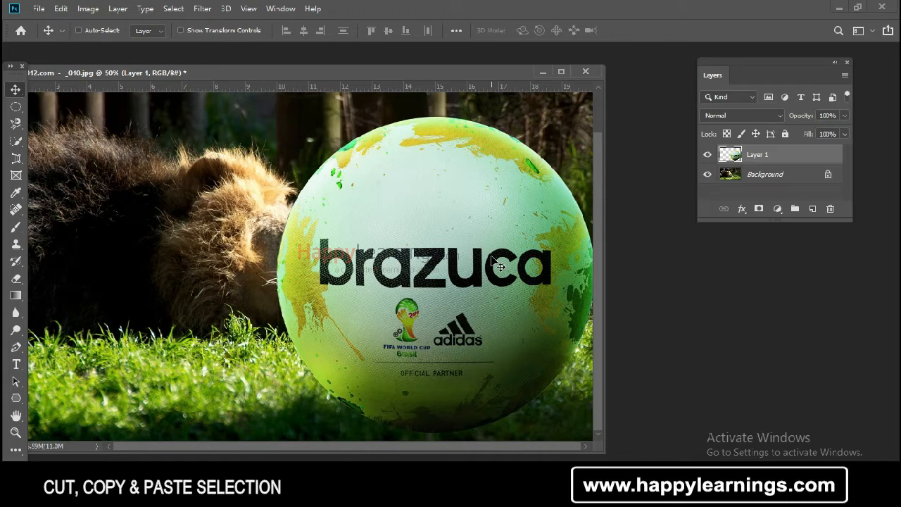
{"action": "left_click", "coordinate": [62, 8]}
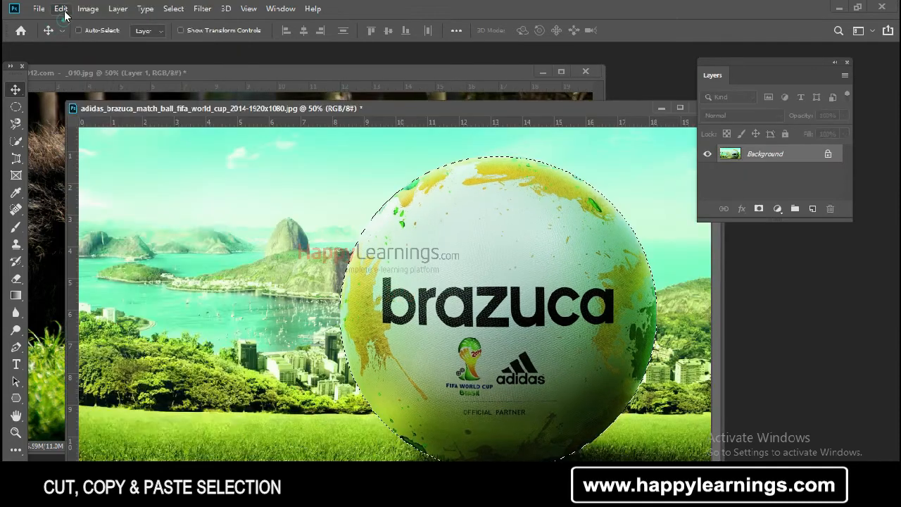
{"action": "left_click", "coordinate": [60, 9]}
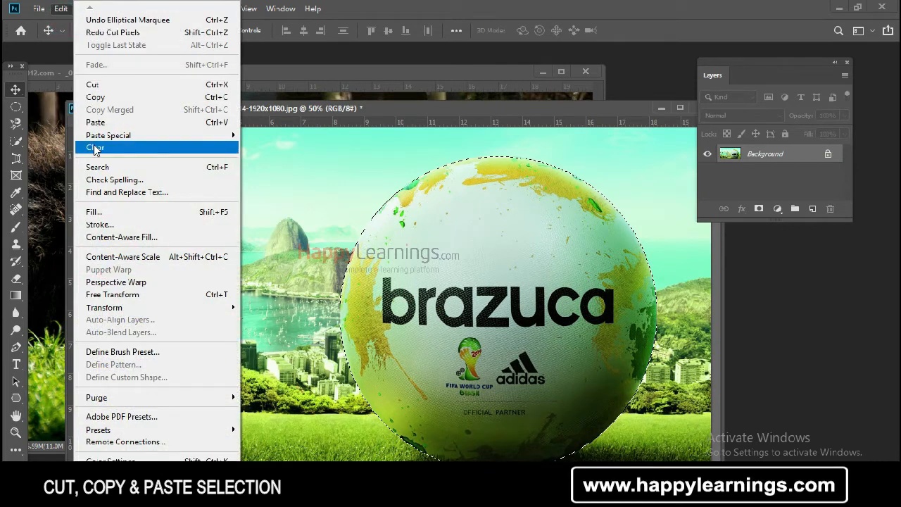
{"action": "mouse_move", "coordinate": [104, 138]}
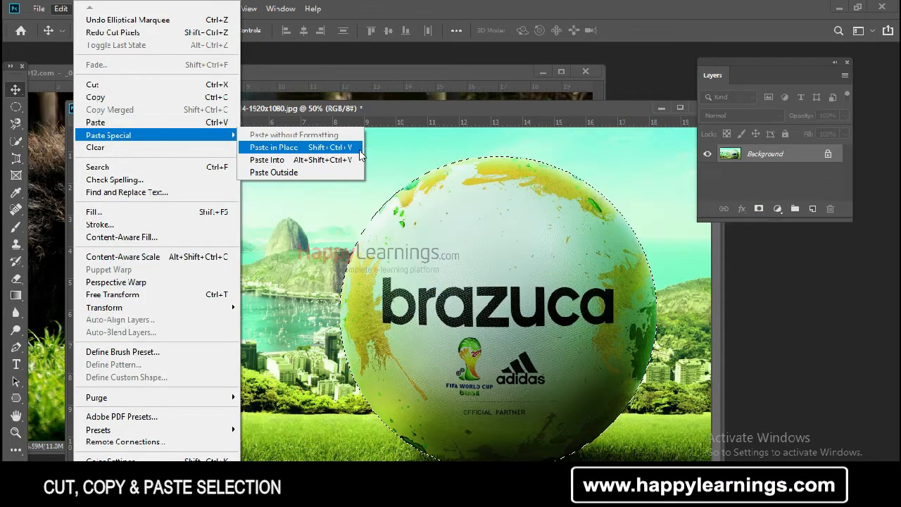
{"action": "left_click", "coordinate": [463, 109]}
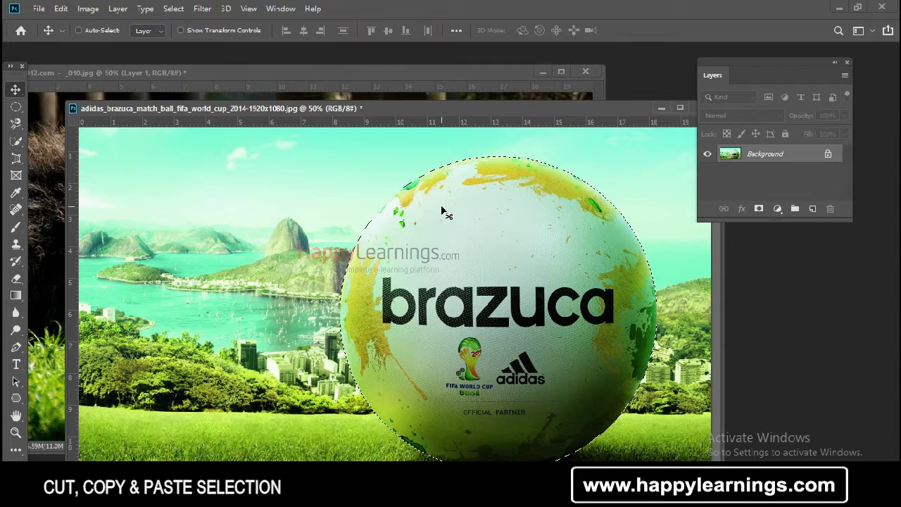
Copy the selected ball and paste it in place onto a new layer of the ball photo
{"action": "key", "text": "ctrl+c"}
{"action": "left_click", "coordinate": [62, 9]}
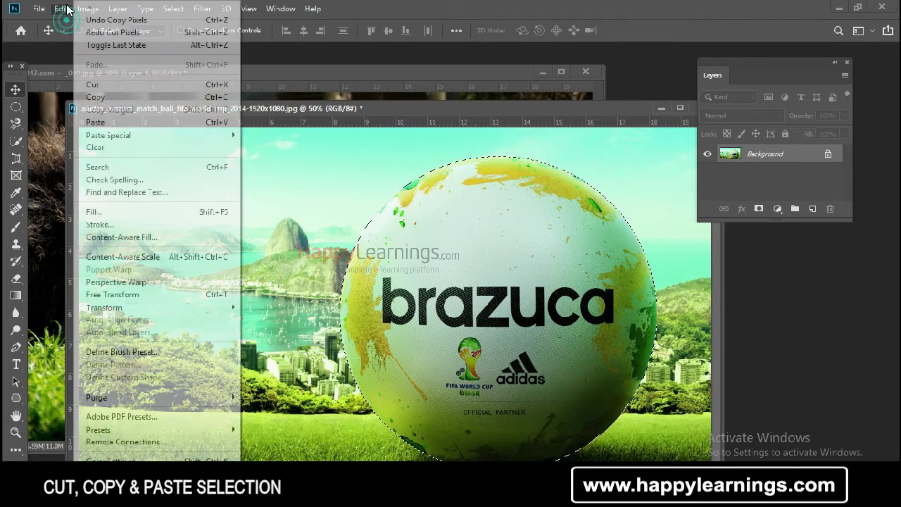
{"action": "left_click", "coordinate": [395, 112]}
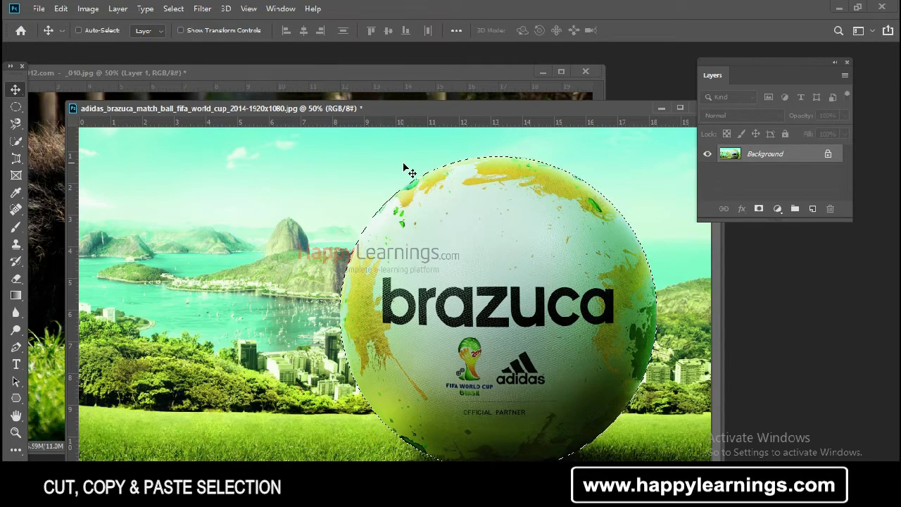
{"action": "left_click", "coordinate": [62, 9]}
{"action": "mouse_move", "coordinate": [211, 134]}
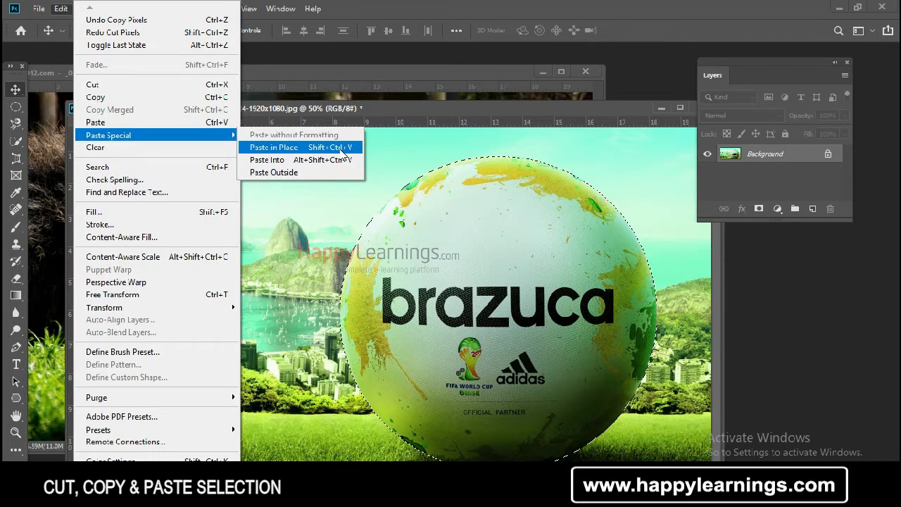
{"action": "left_click", "coordinate": [343, 148]}
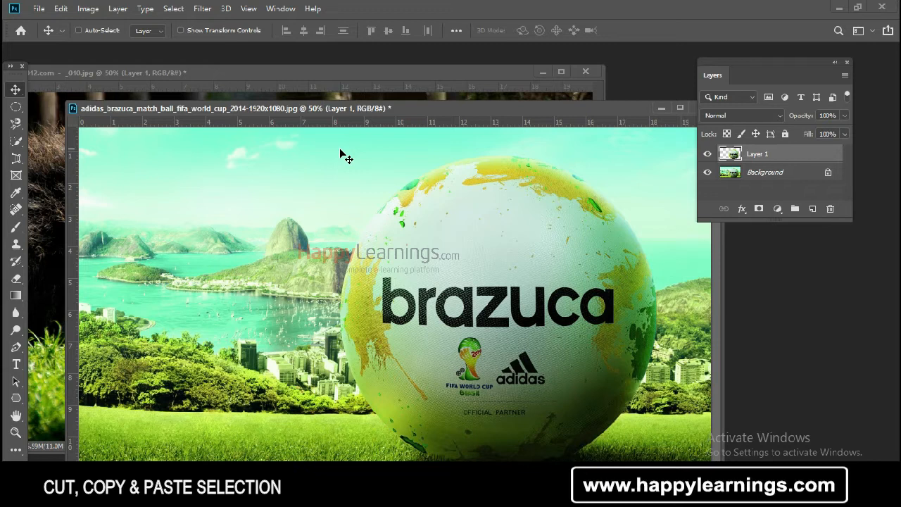
Move the pasted ball copy left so that it sits beside the original ball, partly beyond the photo's left edge
{"action": "left_click_drag", "start_coordinate": [754, 61], "coordinate": [708, 55]}
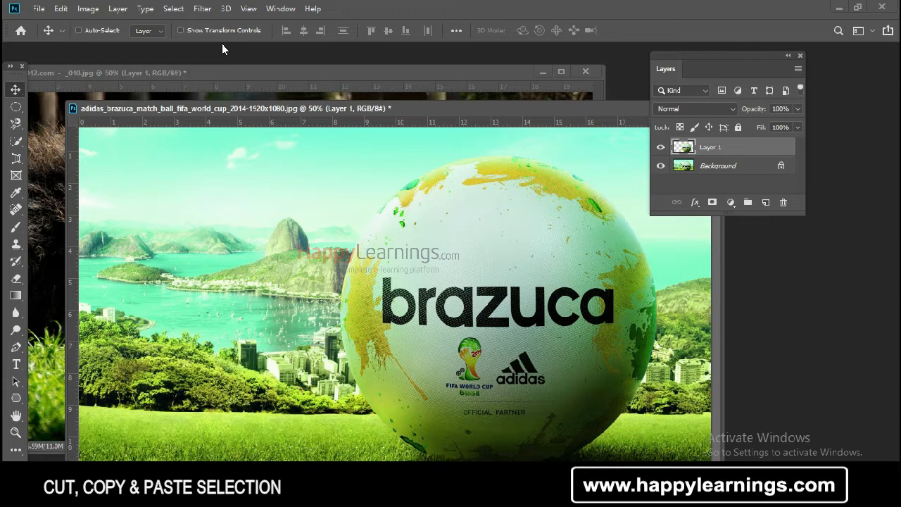
{"action": "right_click", "coordinate": [467, 248]}
{"action": "left_click", "coordinate": [485, 253]}
{"action": "left_click_drag", "start_coordinate": [507, 323], "coordinate": [220, 338]}
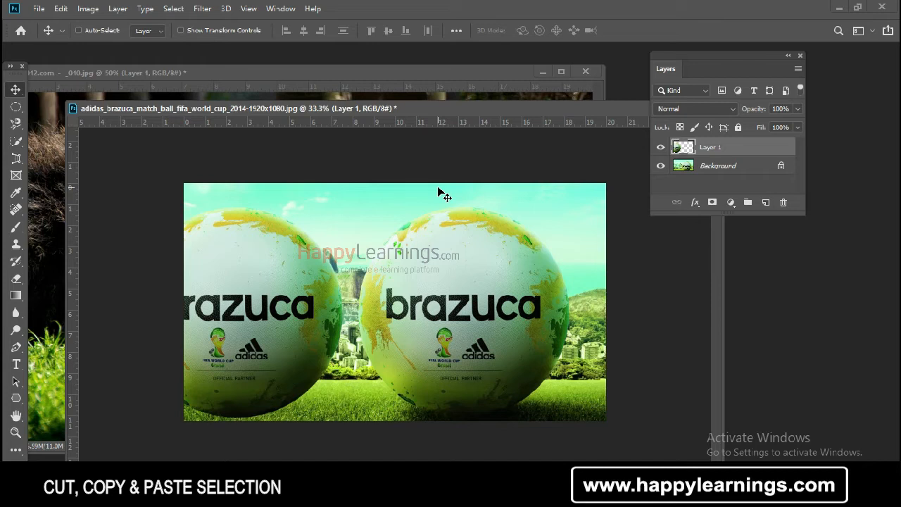
Bring the lion photo window forward, shift it up slightly, and show the transform controls around its ball layer
{"action": "left_click", "coordinate": [504, 74]}
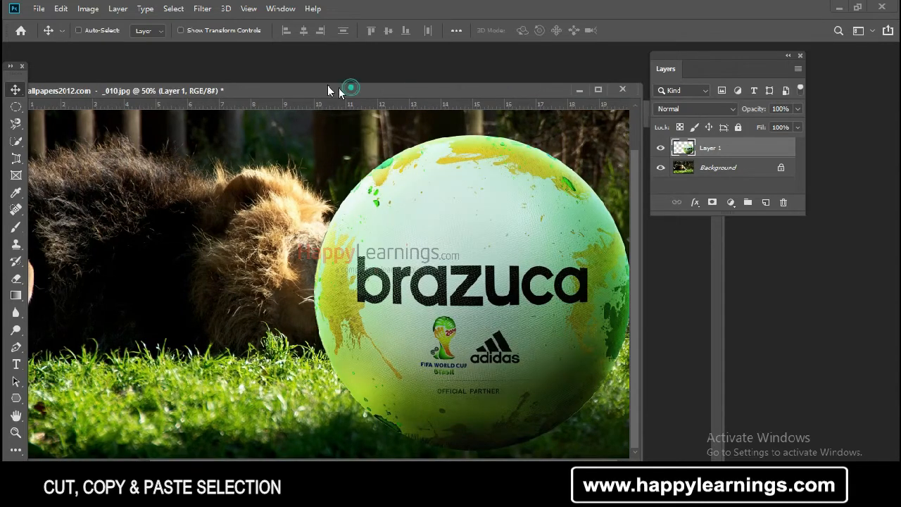
{"action": "left_click_drag", "start_coordinate": [327, 85], "coordinate": [325, 78]}
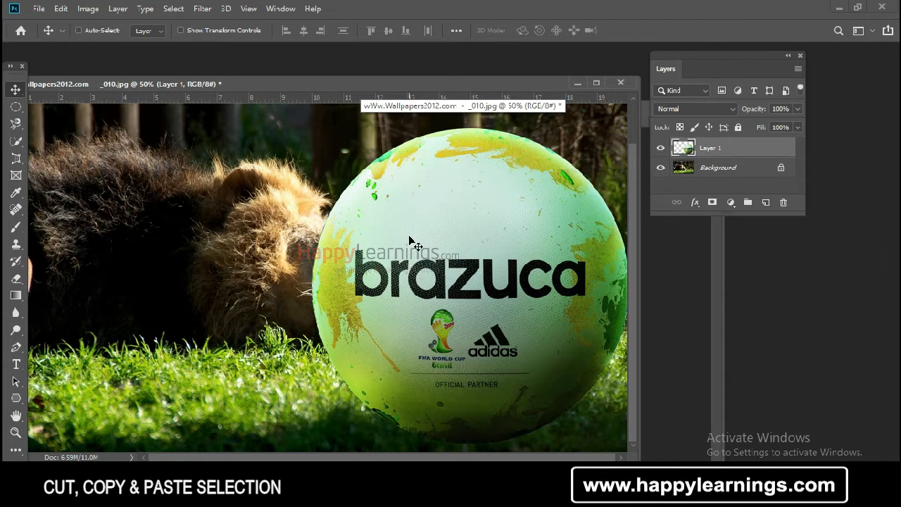
{"action": "left_click", "coordinate": [15, 90]}
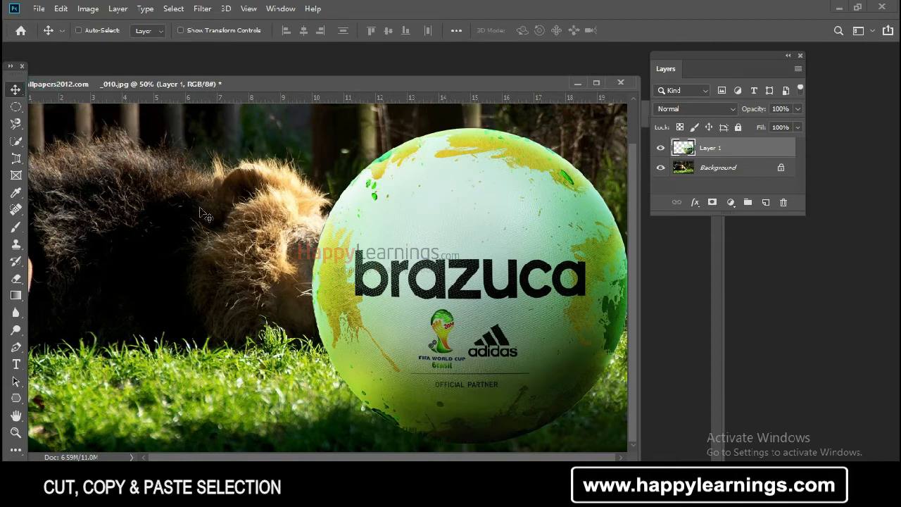
{"action": "left_click", "coordinate": [226, 30]}
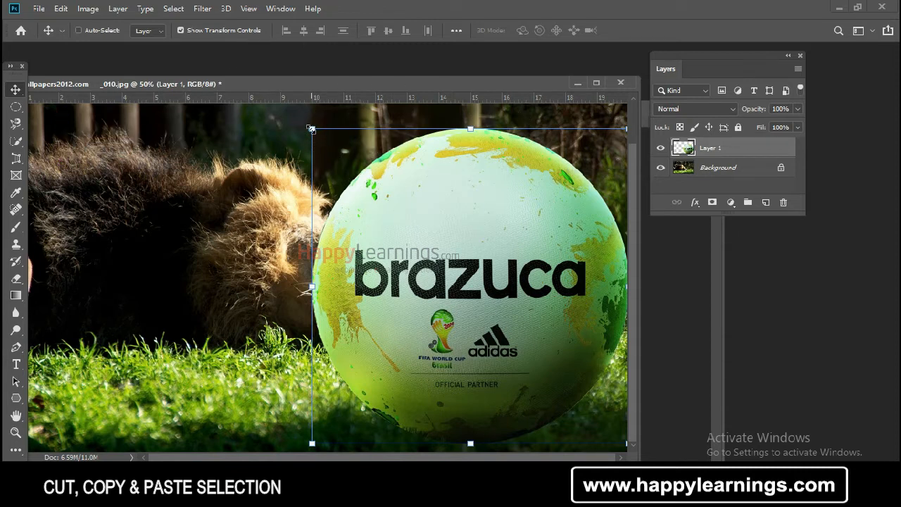
Scale the ball proportionally to about 72%, place it on the grass at the lion's nose, and hide the transform controls
{"action": "left_click", "coordinate": [311, 129]}
{"action": "left_click_drag", "start_coordinate": [311, 129], "coordinate": [402, 231]}
{"action": "left_click_drag", "start_coordinate": [563, 322], "coordinate": [553, 328]}
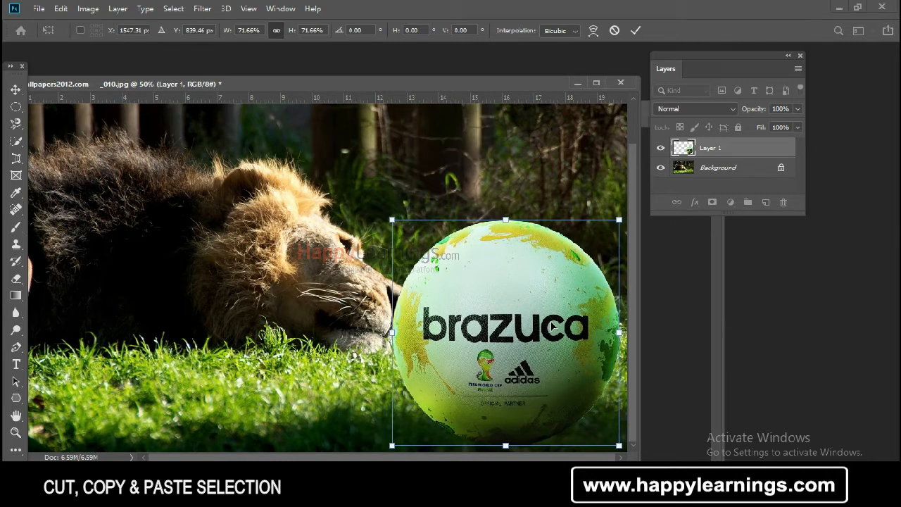
{"action": "key", "text": "Return"}
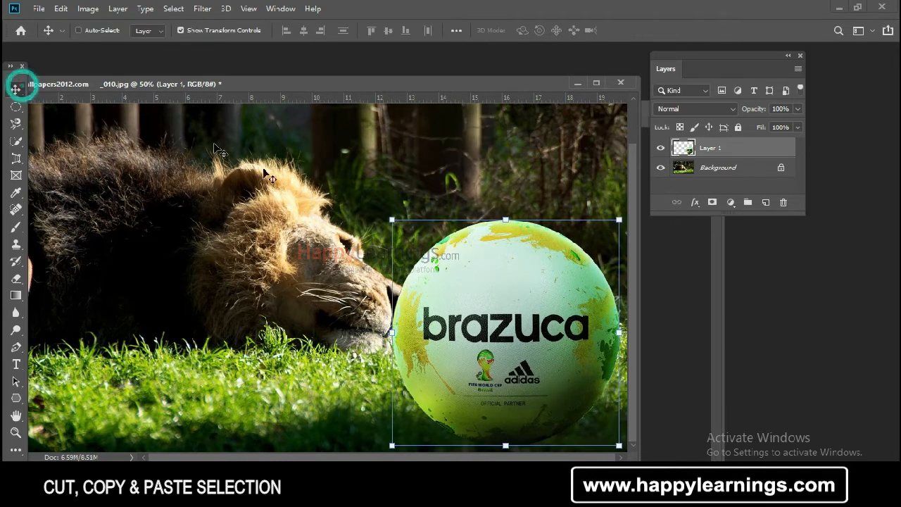
{"action": "left_click", "coordinate": [230, 32]}
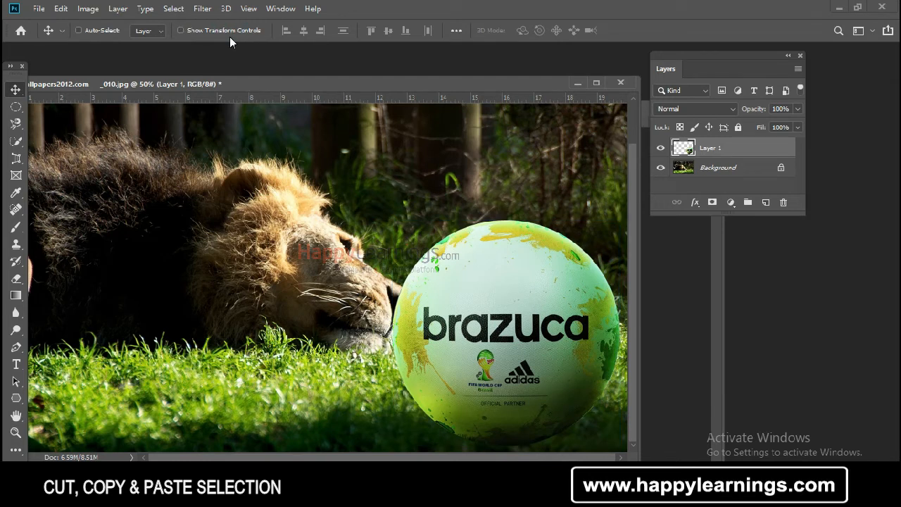